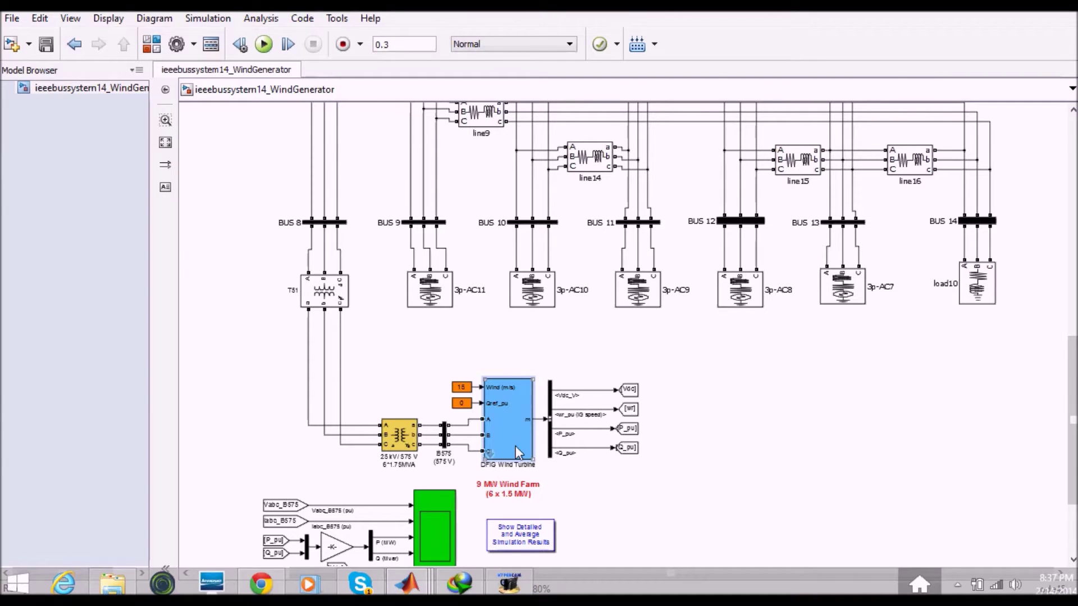
Open the DFIG Wind Turbine subsystem and scroll through its contents.
scroll(517, 452, "up", 5)
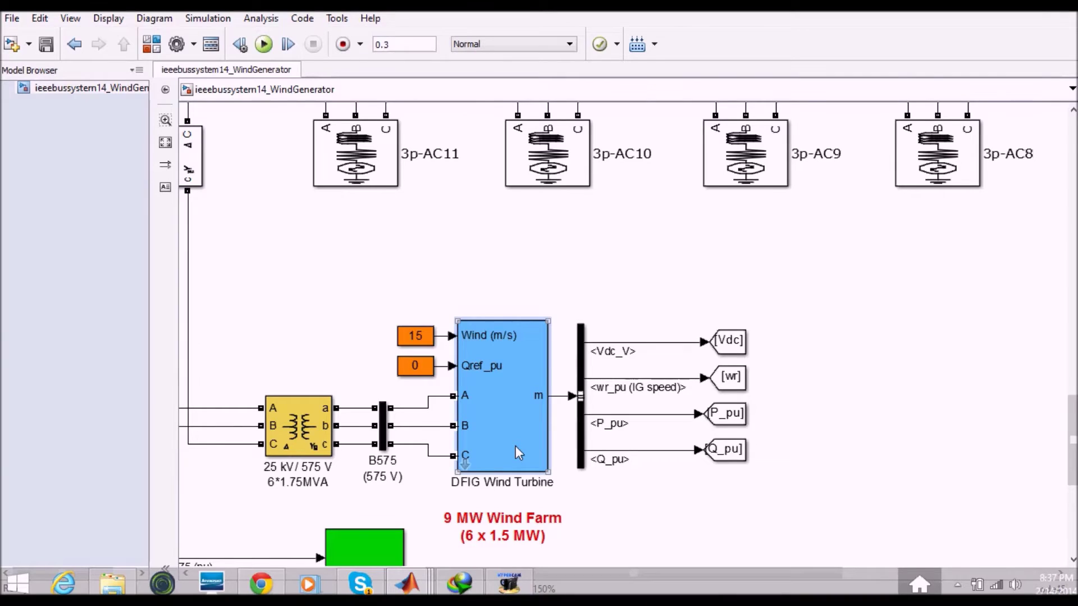
double_click(516, 447)
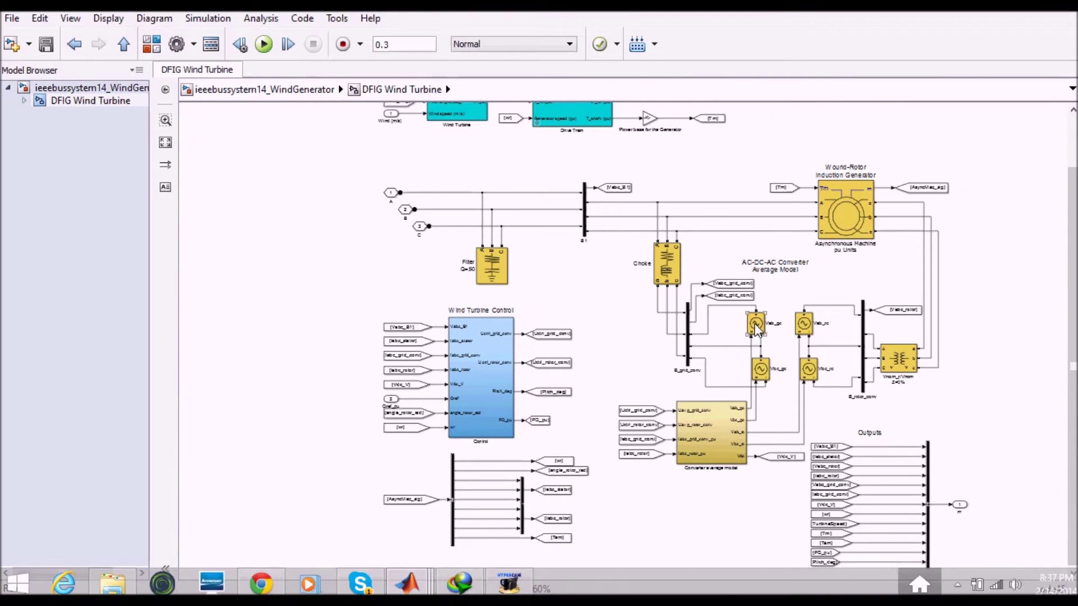
scroll(755, 324, "up", 1)
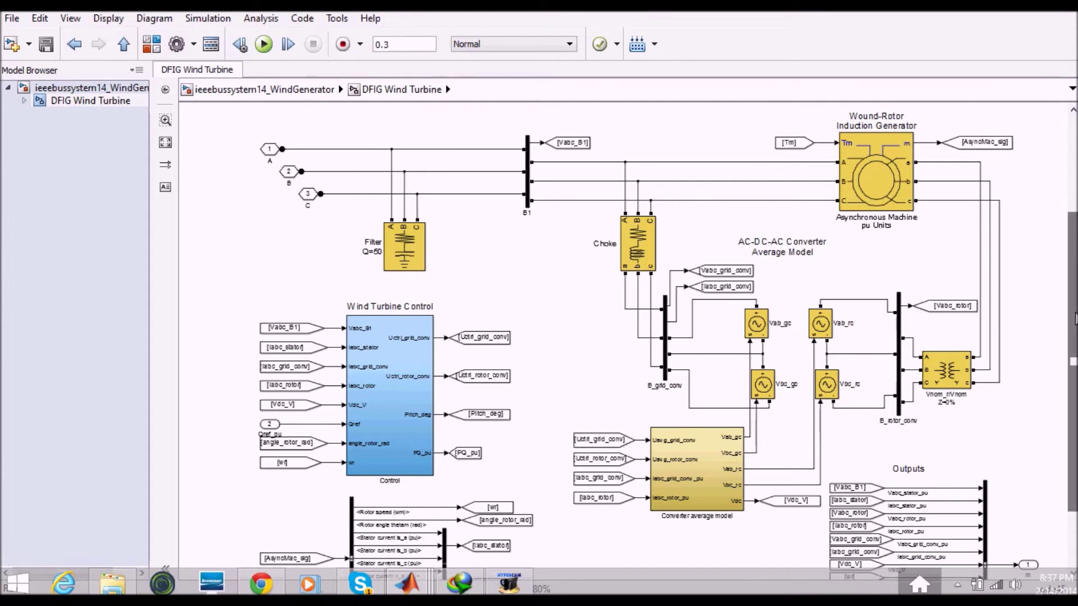
left_click_drag(1073, 362, 1073, 267)
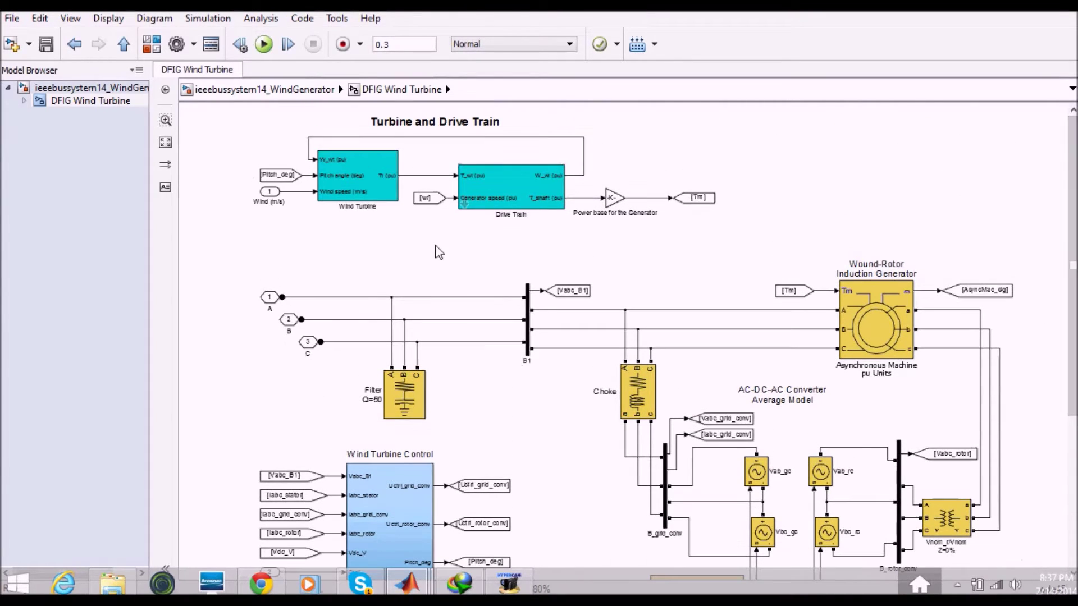
left_click_drag(1073, 297, 1073, 446)
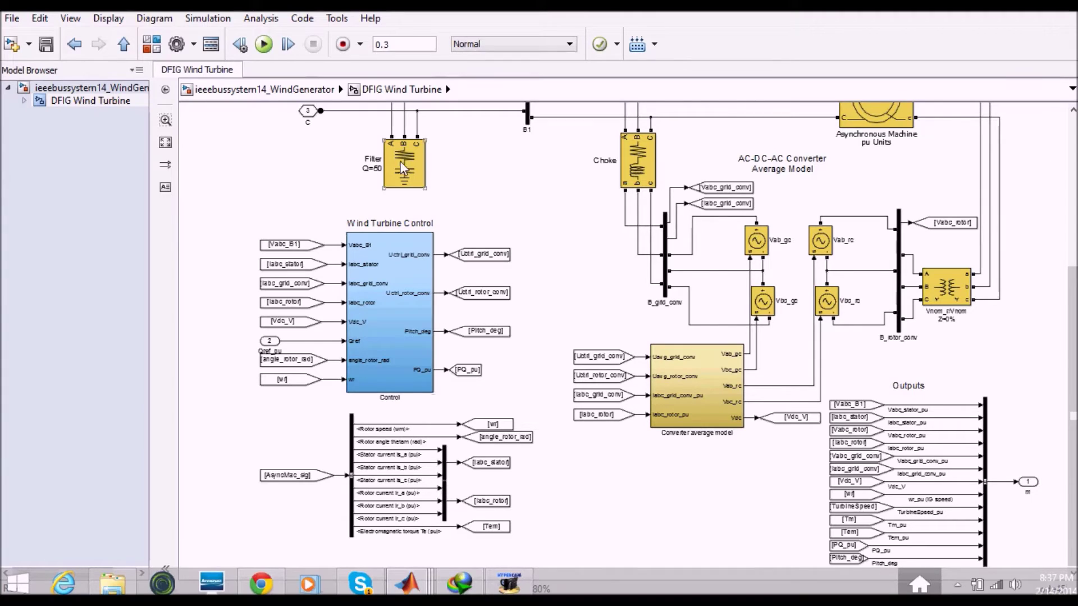
Return to the top-level 14-bus model and pan to buses 8–12 above the wind farm.
left_click(314, 89)
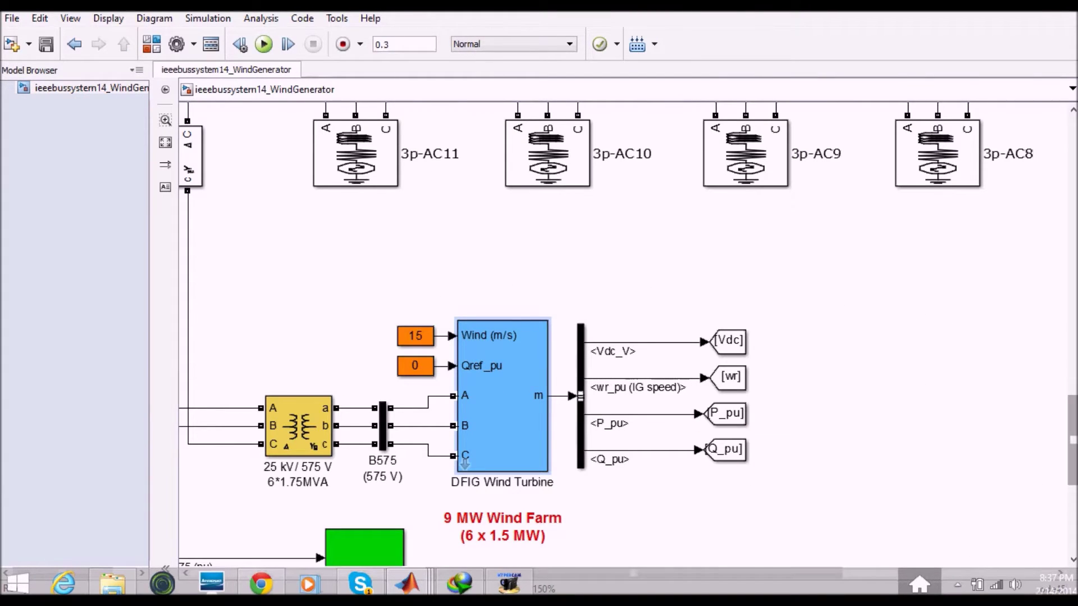
left_click_drag(1073, 458, 1073, 516)
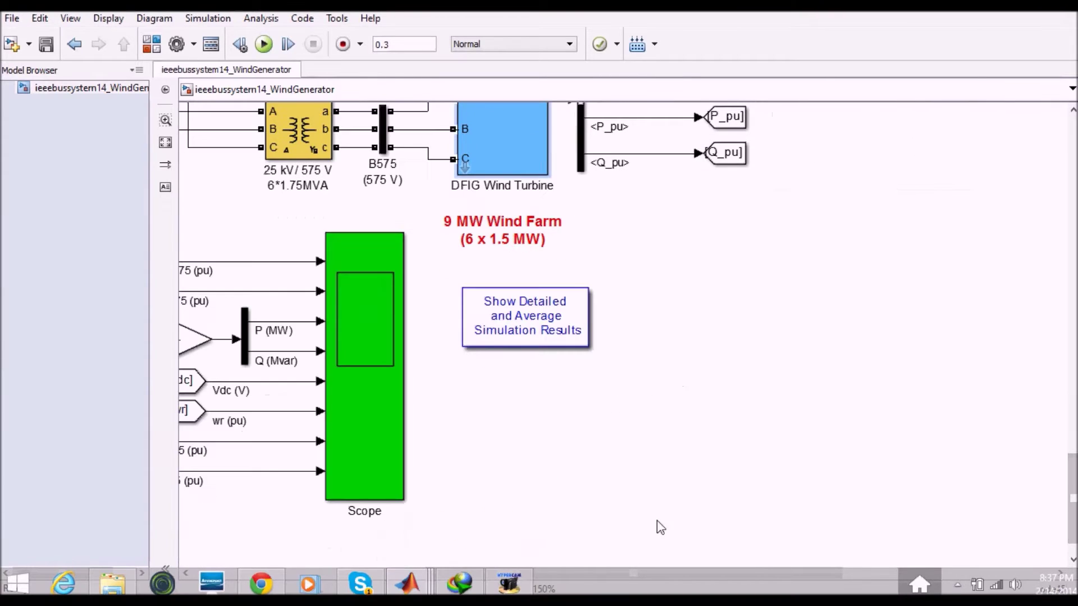
scroll(431, 384, "down", 1)
scroll(337, 292, "down", 1)
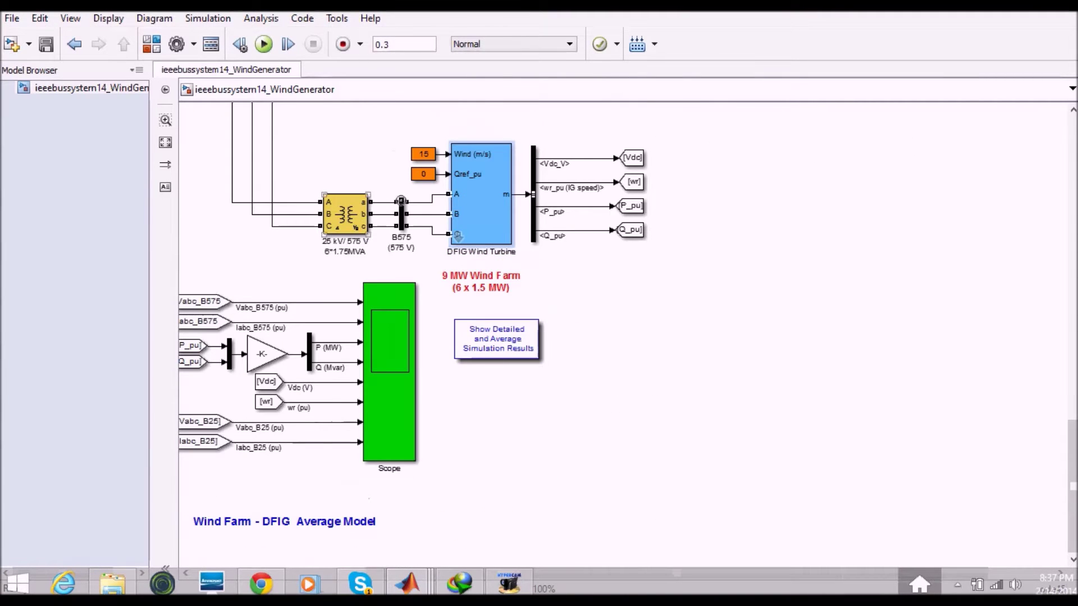
left_click_drag(347, 196, 668, 477)
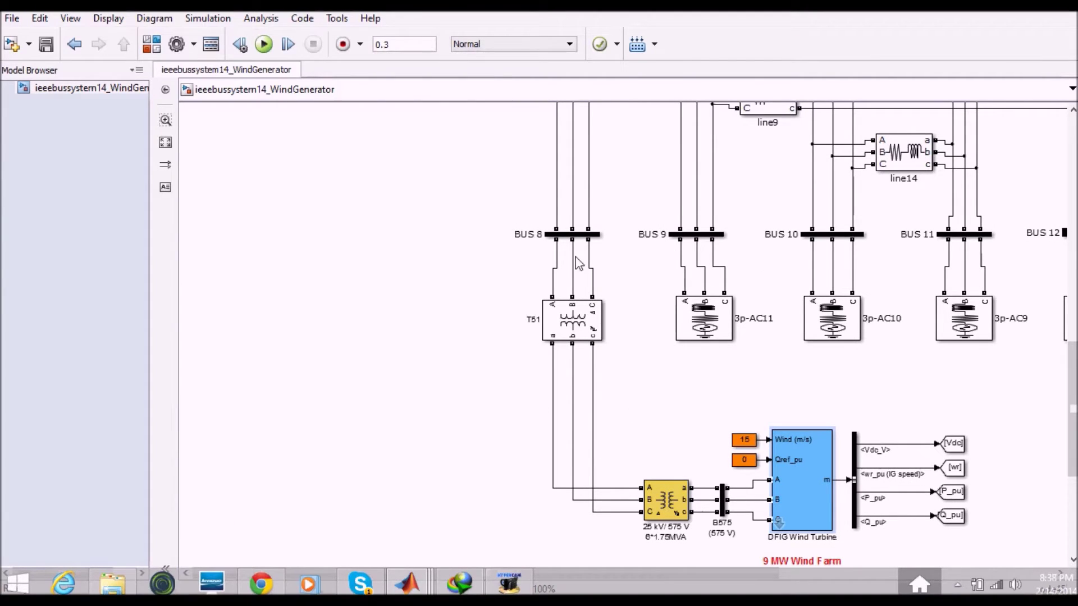
left_click_drag(623, 287, 623, 288)
scroll(624, 288, "down", 5)
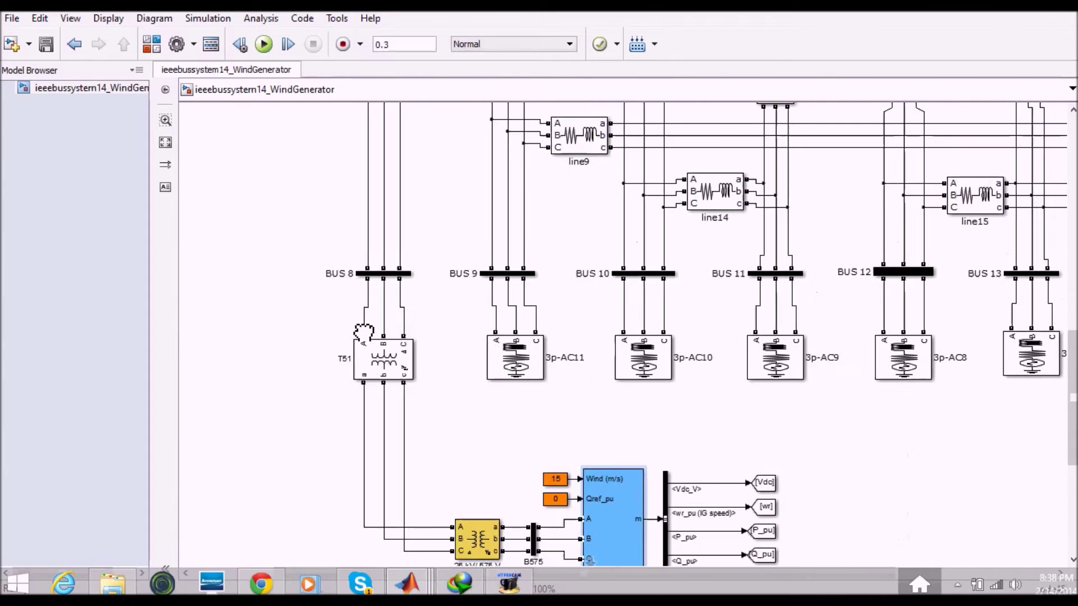
scroll(521, 298, "down", 2)
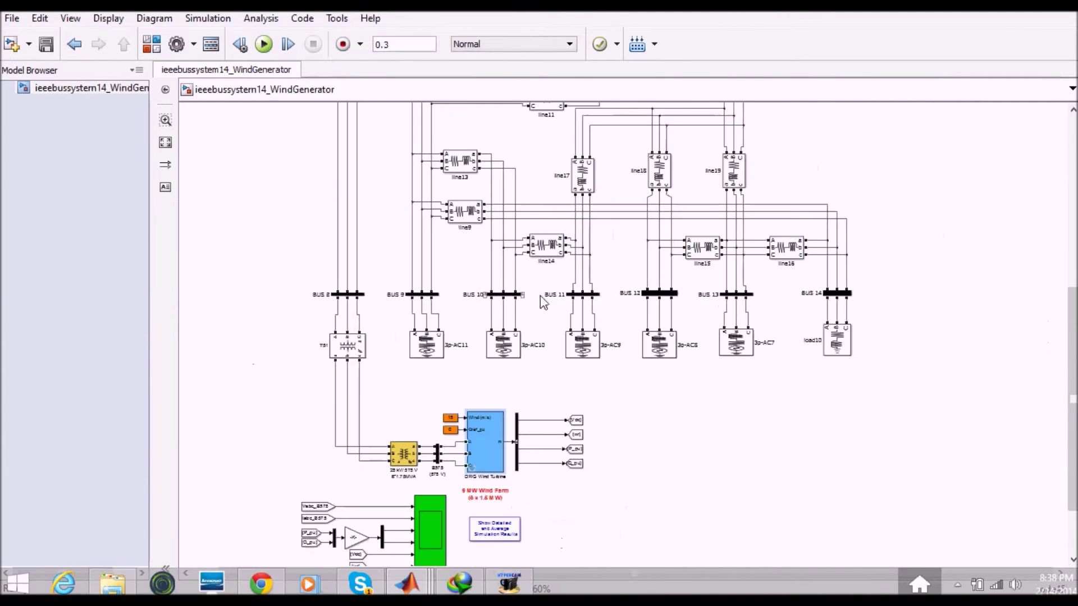
scroll(811, 270, "up", 3)
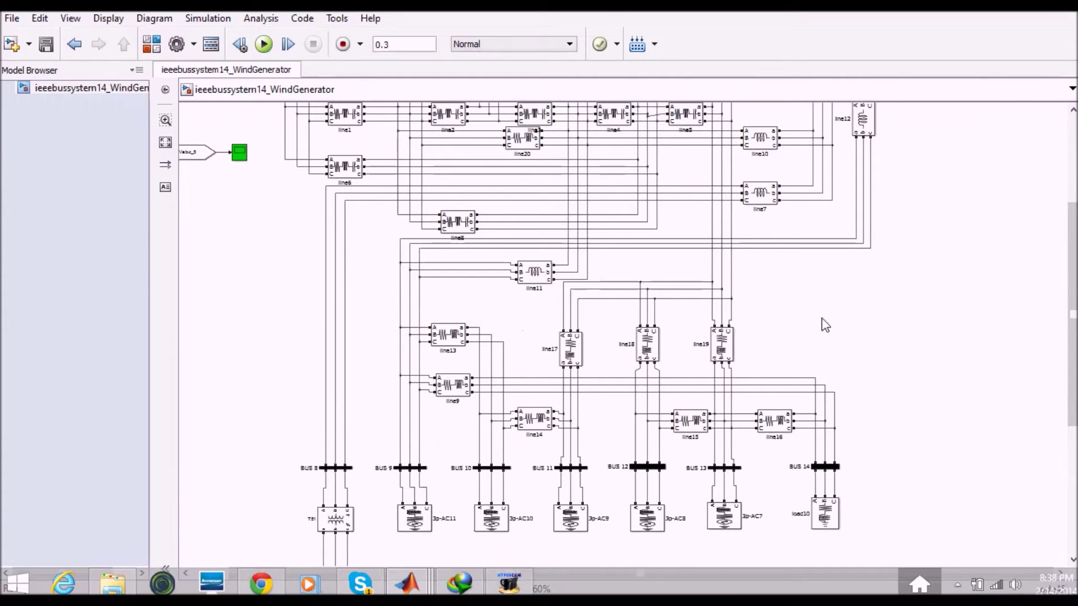
Pan over buses 1–7 and their generators, then inspect the Bus 2 load parameters without changes.
left_click_drag(830, 325, 846, 375)
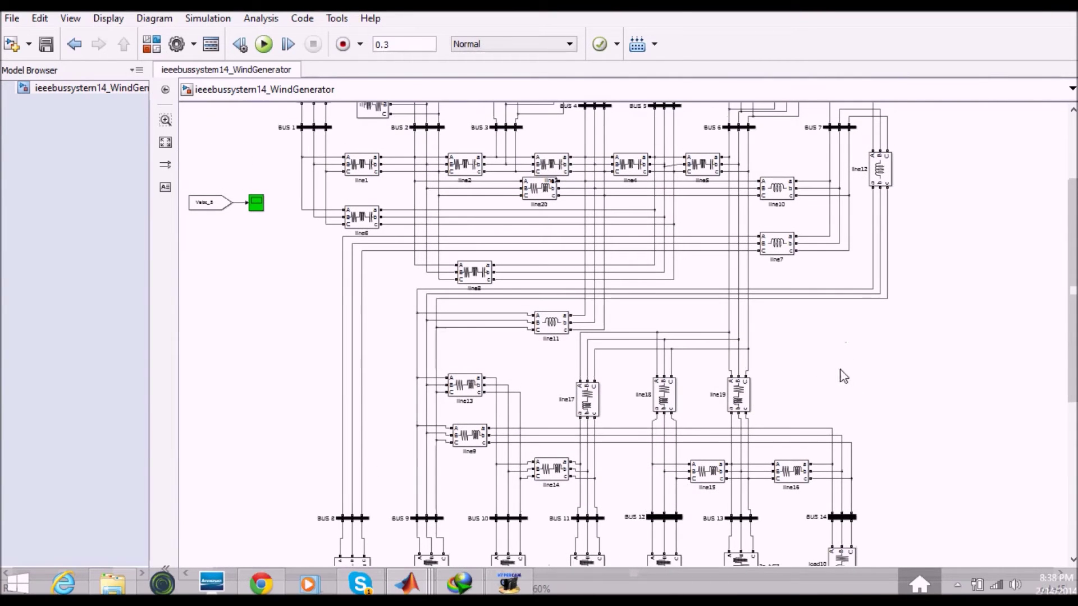
left_click_drag(941, 247, 967, 391)
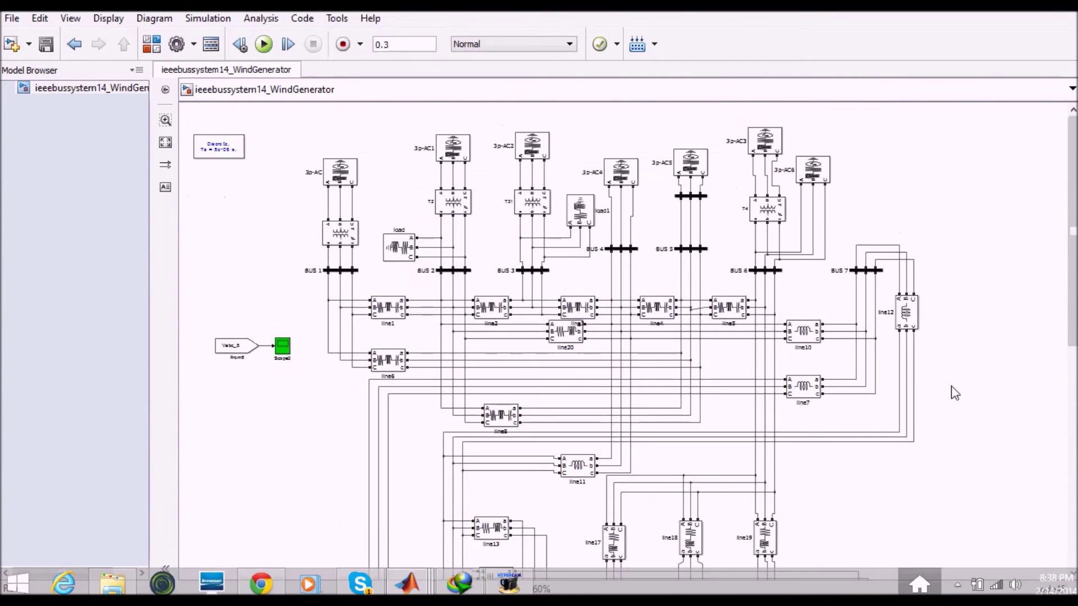
scroll(402, 230, "up", 3)
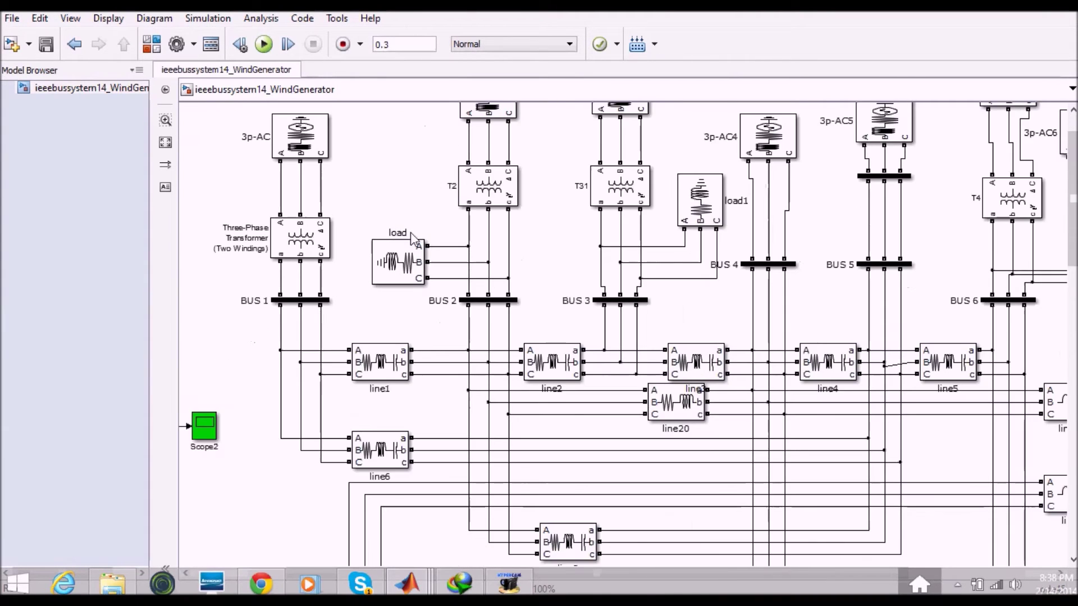
scroll(403, 230, "up", 1)
double_click(396, 276)
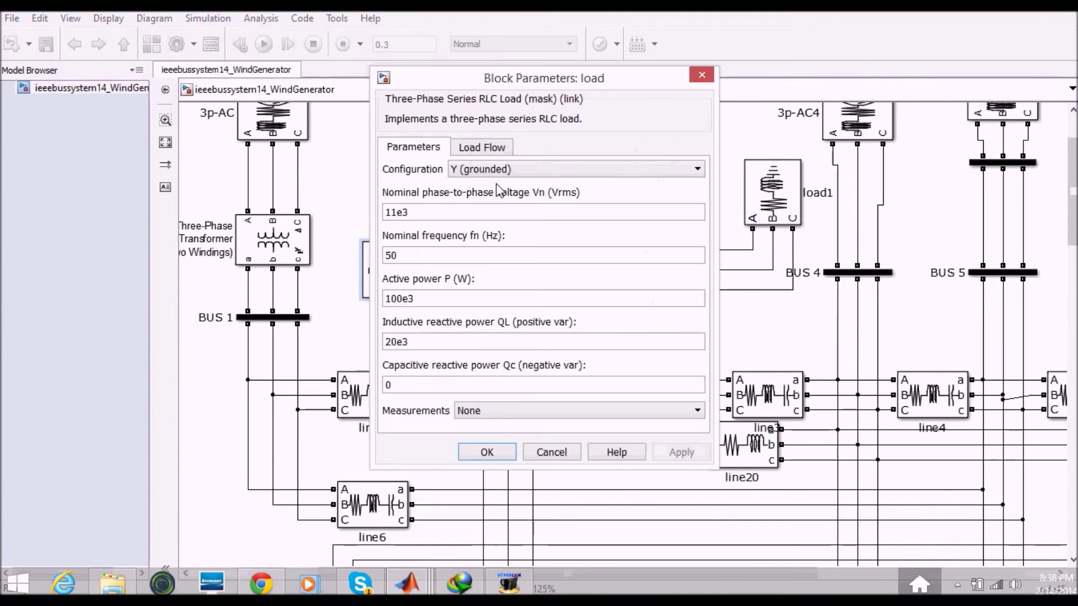
left_click(702, 75)
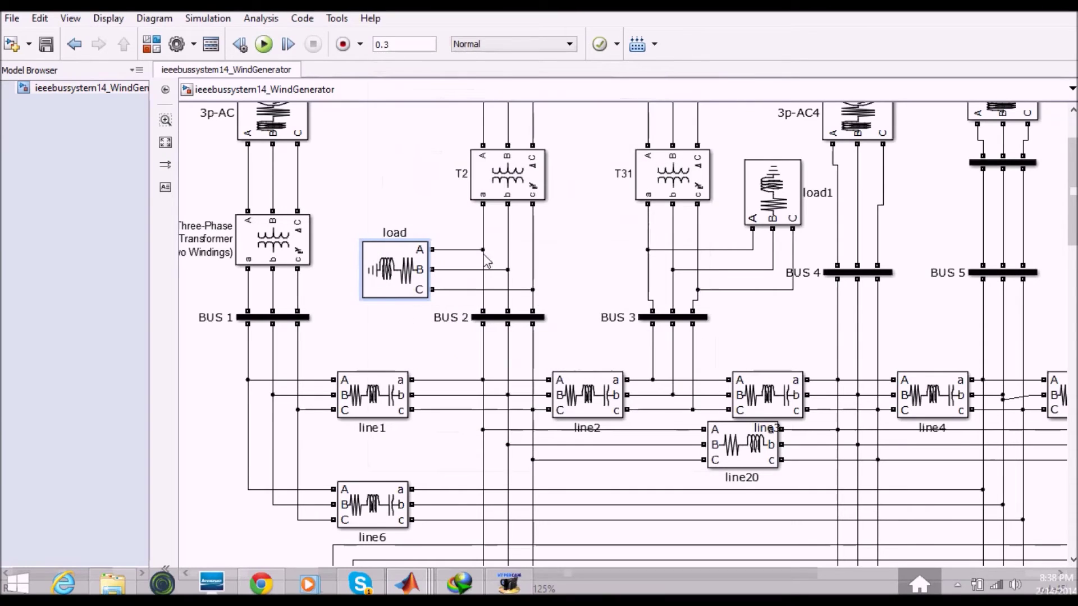
Zoom out over the upper-left network and run the simulation to its 0.3 s stop time.
left_click_drag(596, 243, 471, 213)
scroll(719, 247, "down", 1)
scroll(786, 256, "down", 2)
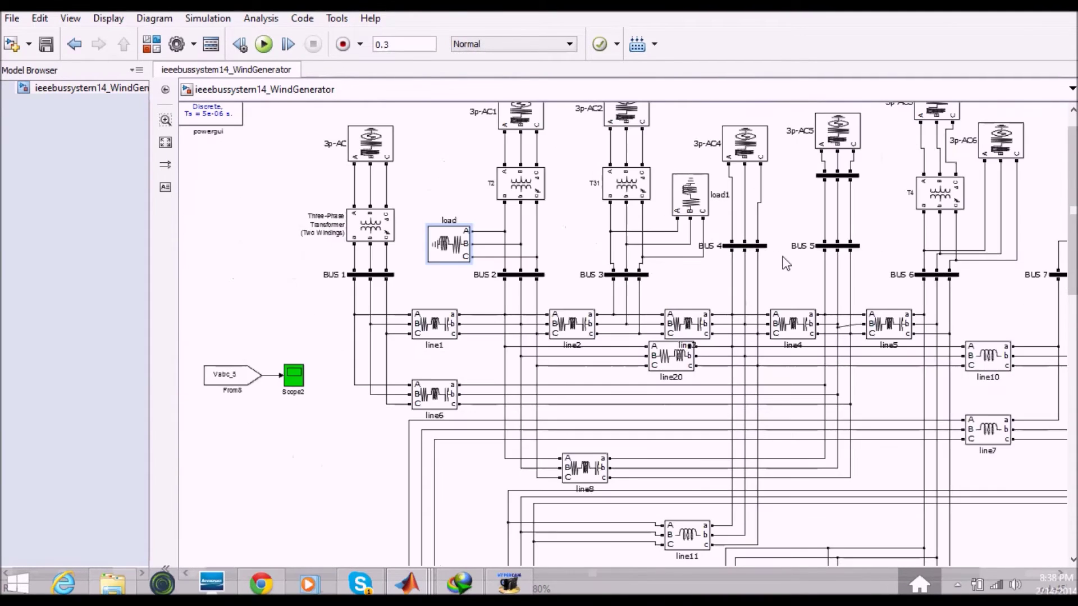
left_click(263, 45)
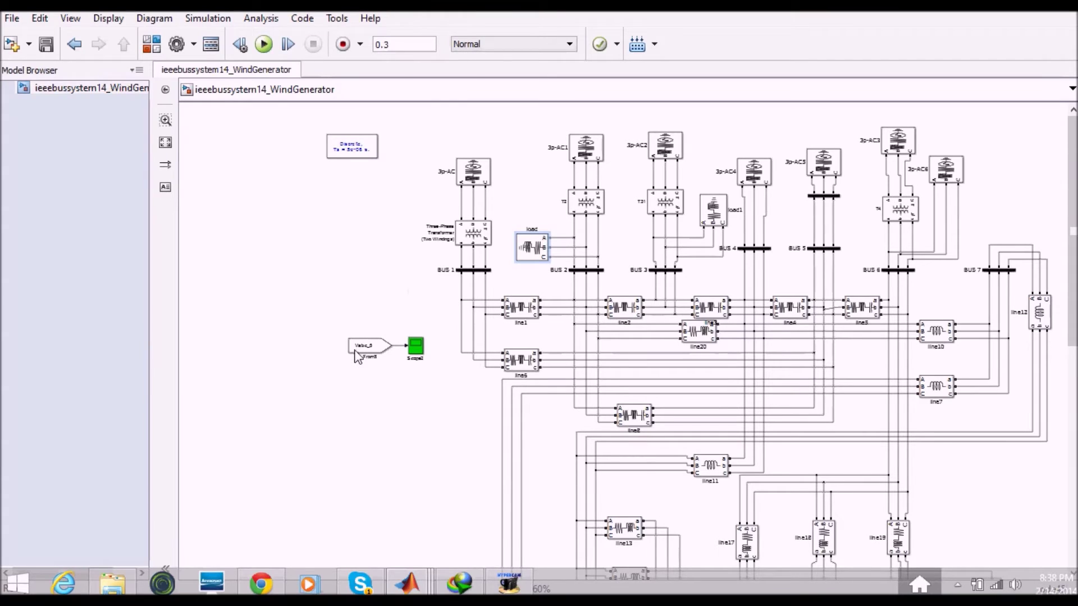
Open Grid-side Controls in its own tab, rerun the simulation, and open the scope to watch the waveforms.
double_click(365, 346)
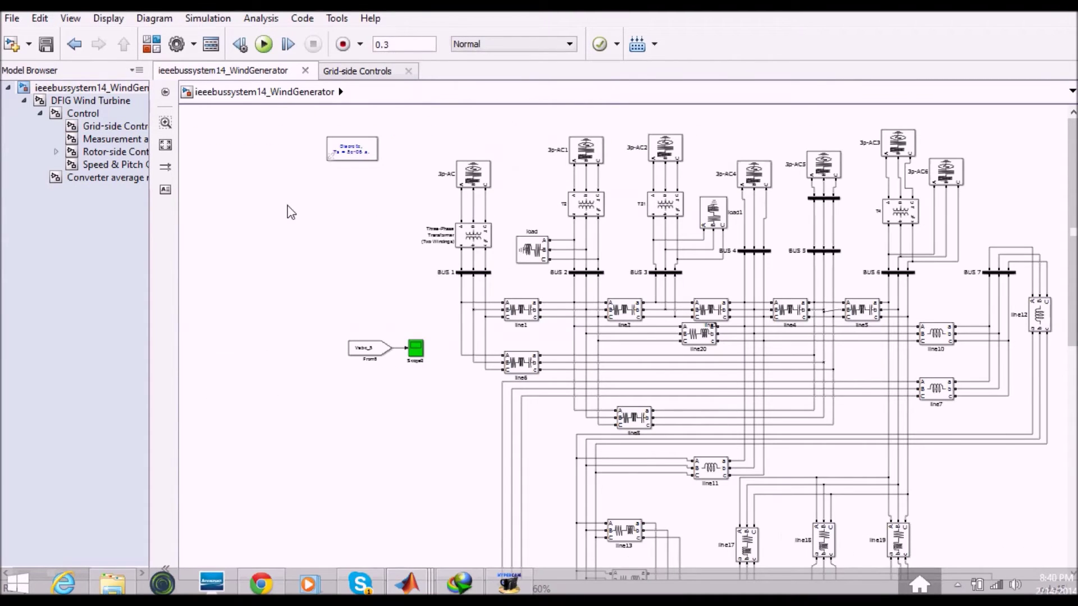
left_click(263, 44)
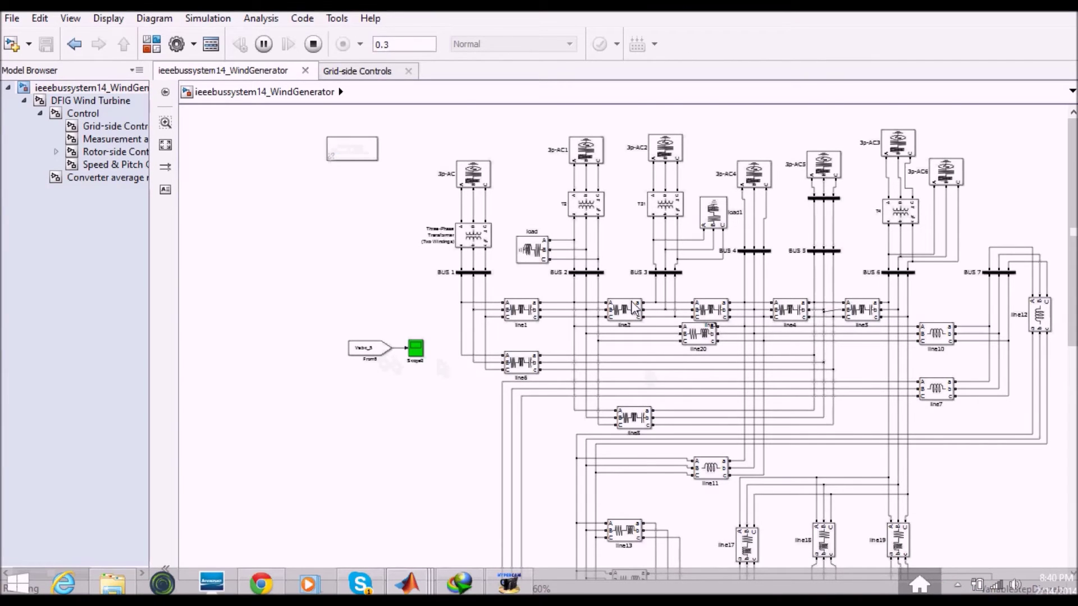
scroll(640, 292, "down", 3)
scroll(664, 388, "down", 5)
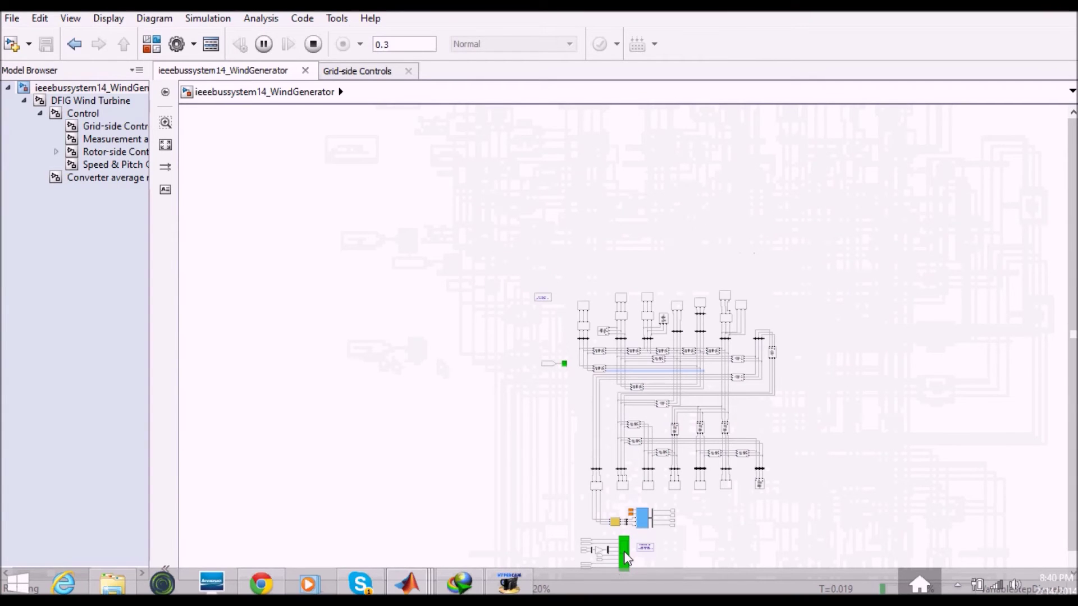
double_click(624, 552)
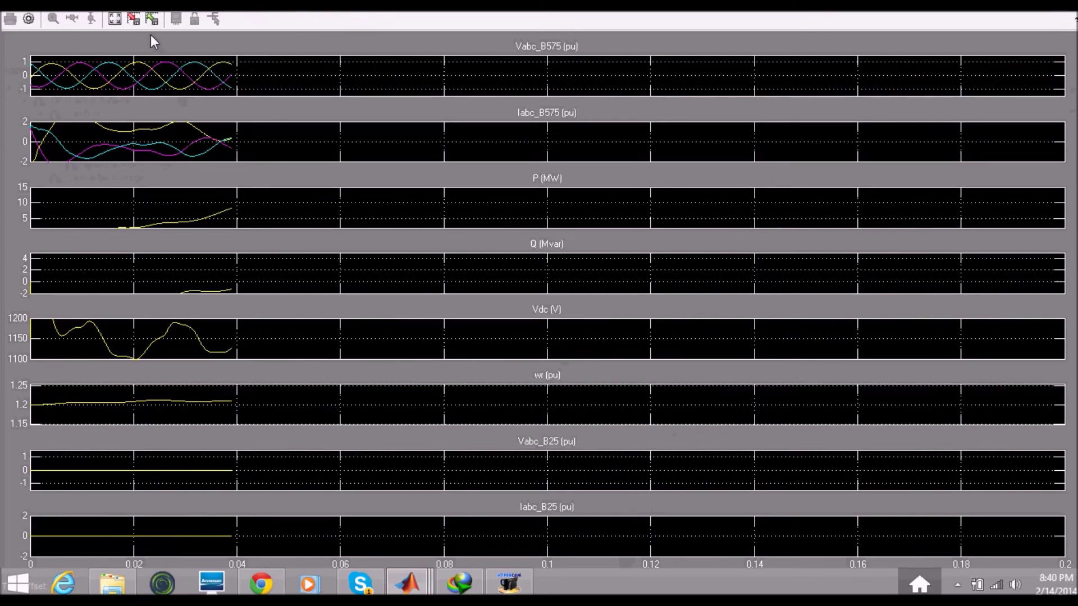
Autoscale all scope plots, zoom into and restore the wr plot, then return to the model.
left_click(119, 18)
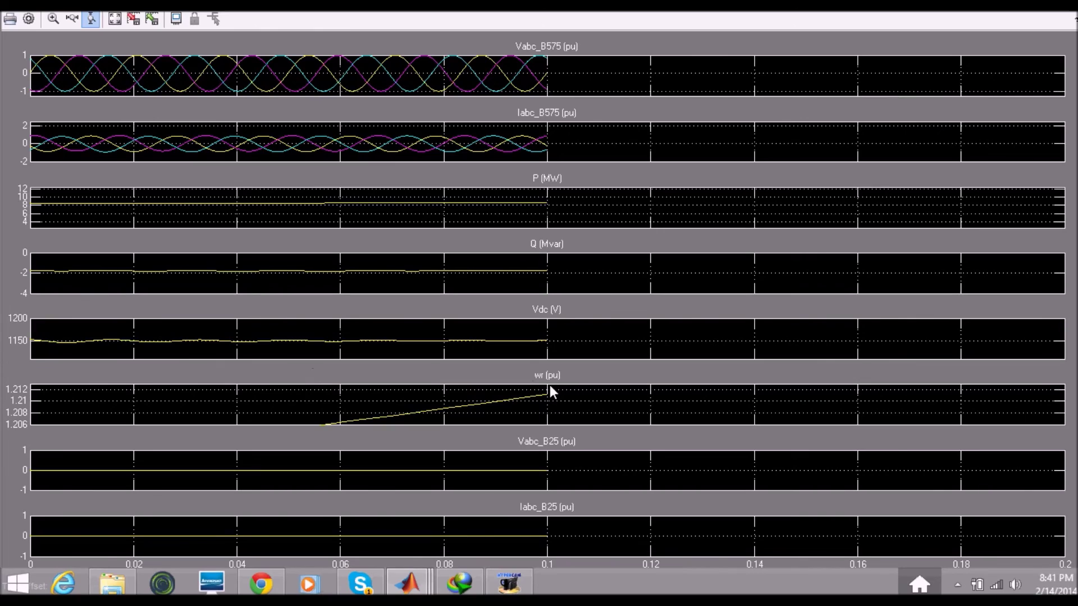
left_click_drag(571, 380, 570, 377)
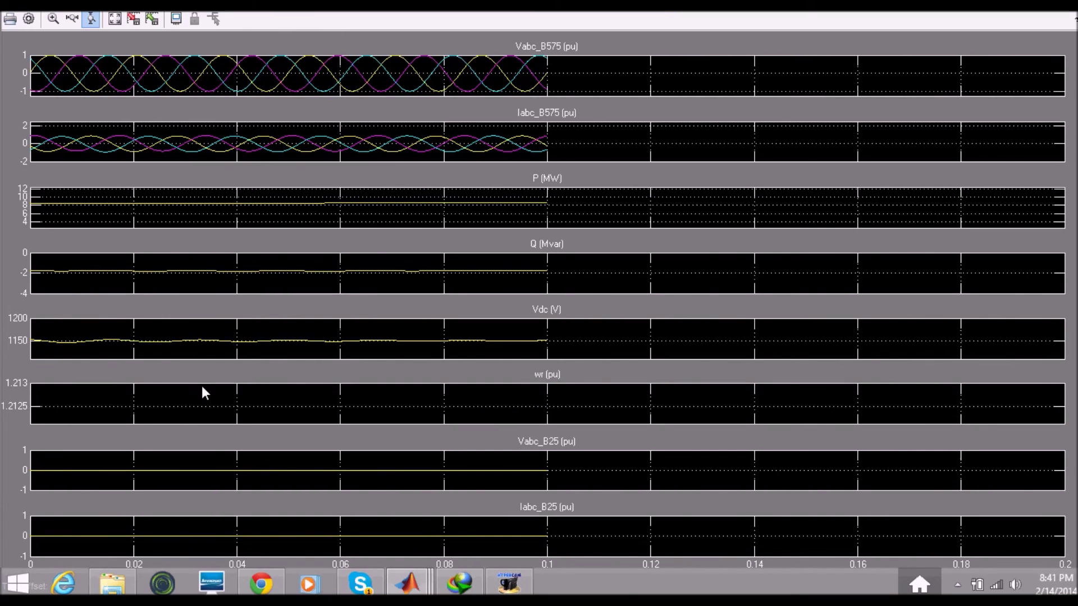
double_click(484, 396)
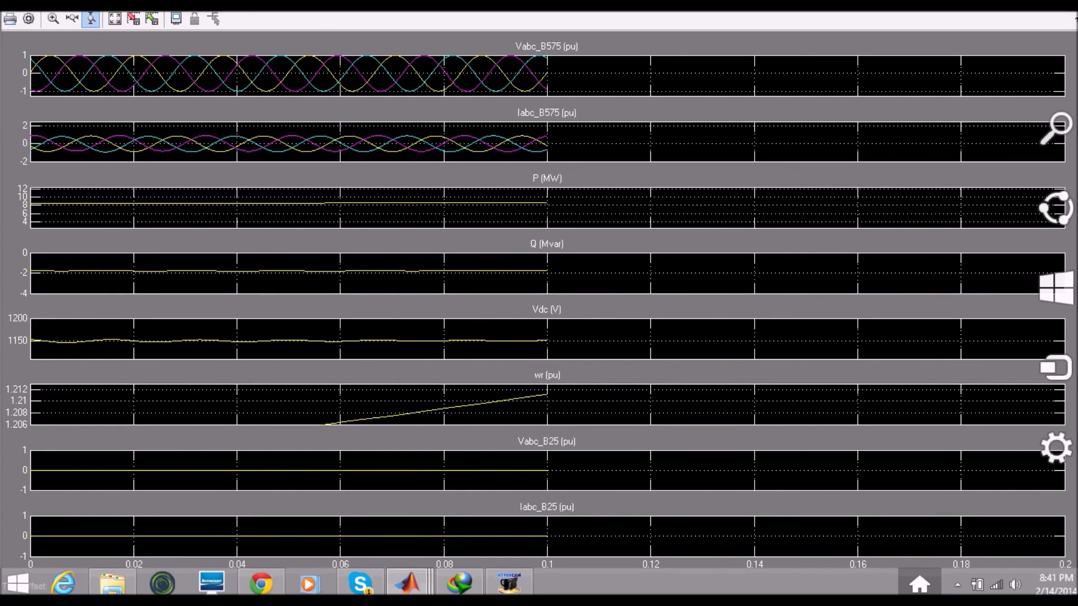
left_click(1070, 4)
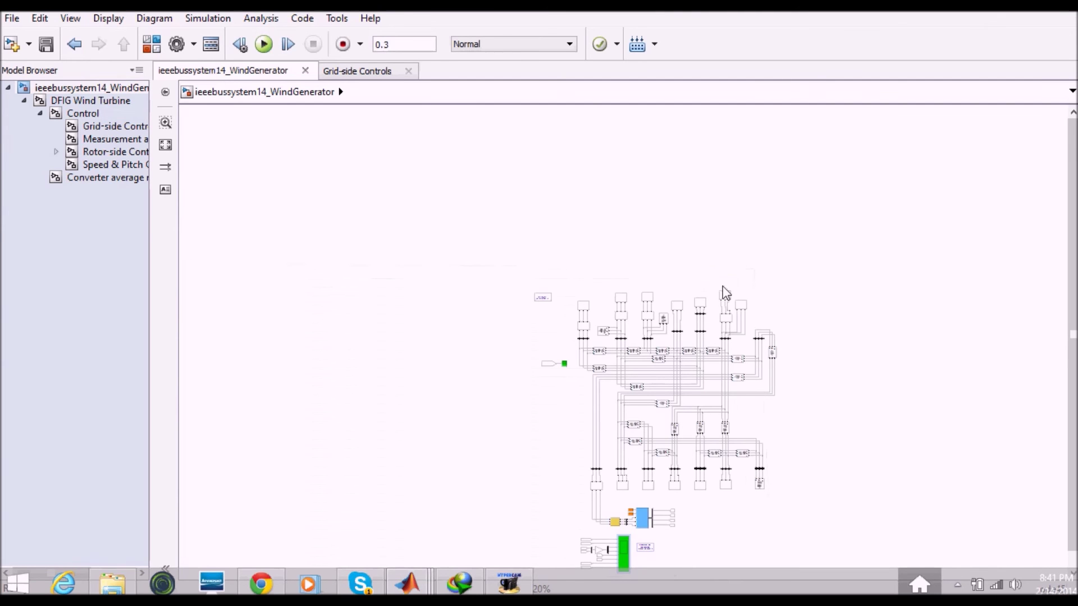
left_click_drag(852, 393, 769, 231)
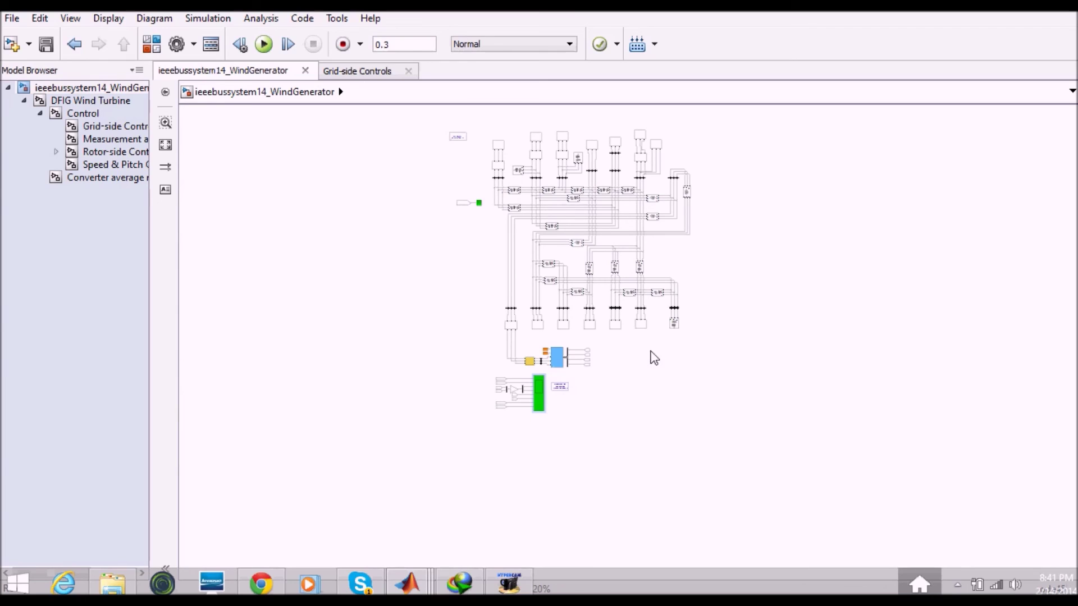